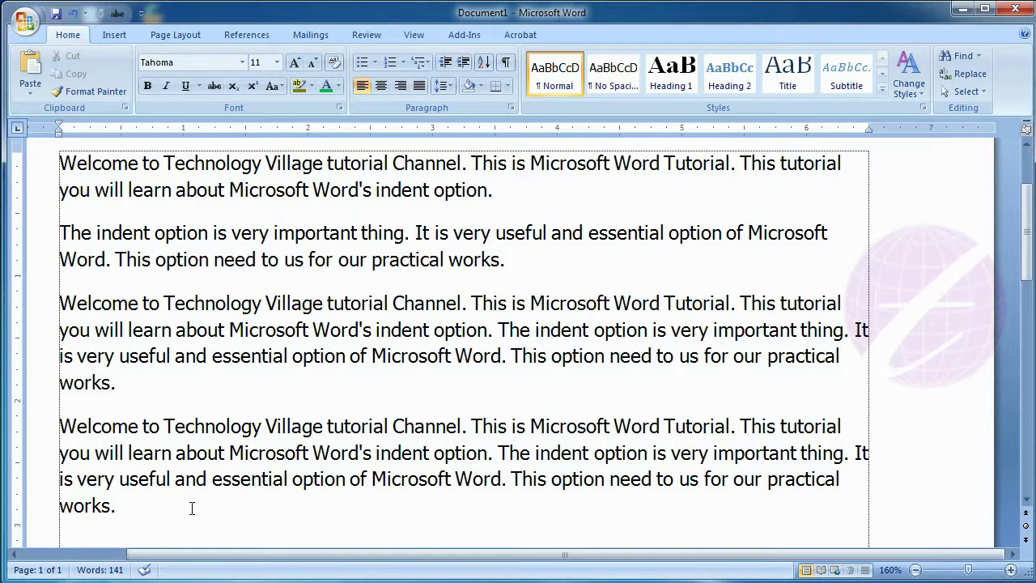
- Select all text in the document with Ctrl+A
key(ctrl+a)
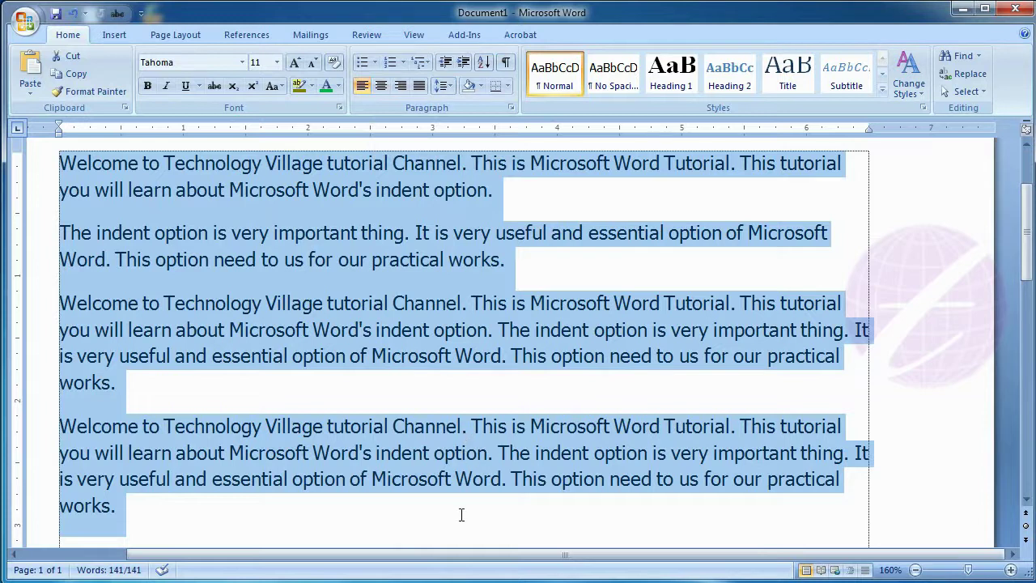
- Center the four selected paragraphs, then change them to right alignment
click(381, 88)
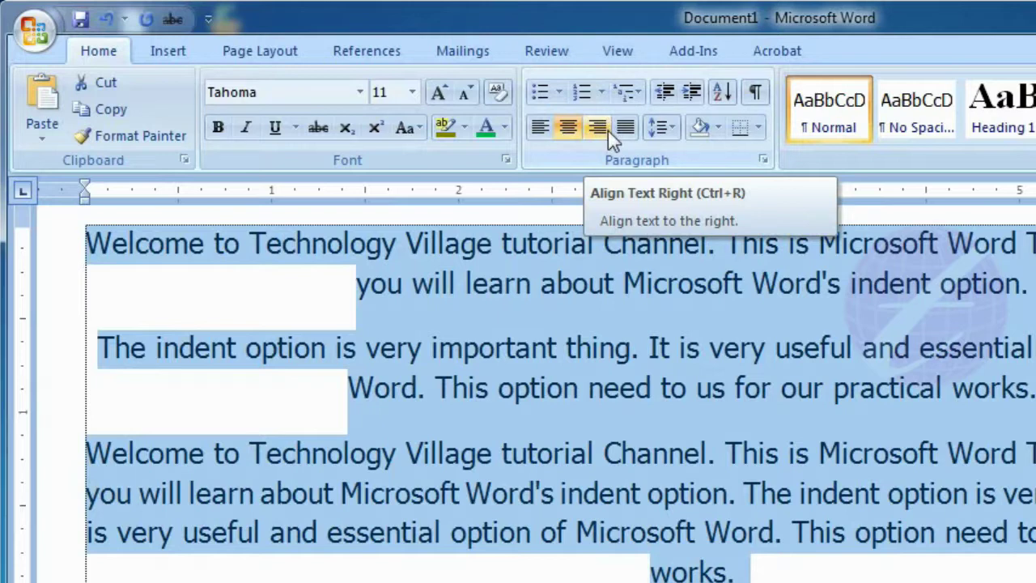
click(599, 128)
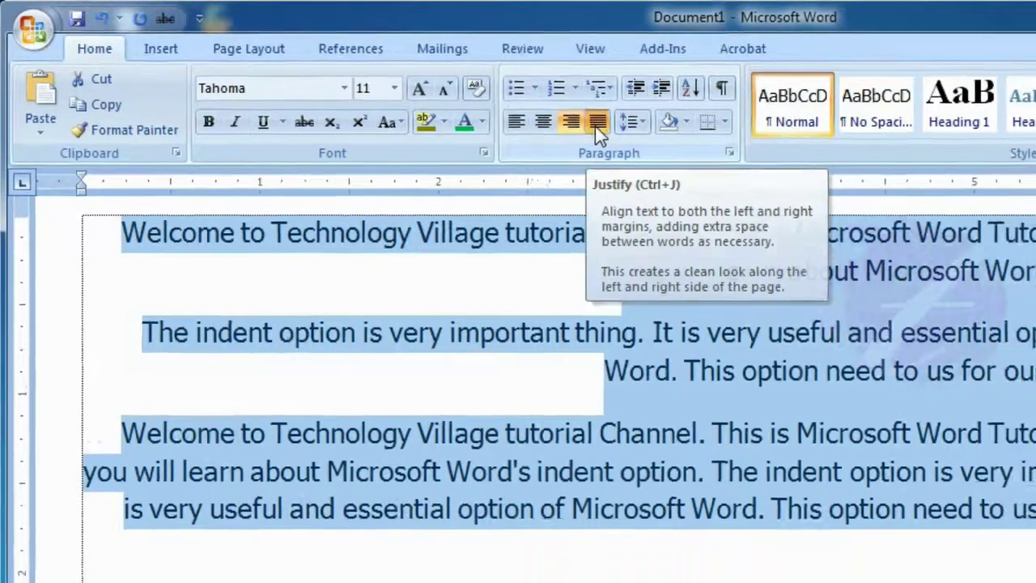
- Apply Justify alignment to the four selected Tahoma paragraphs
click(627, 139)
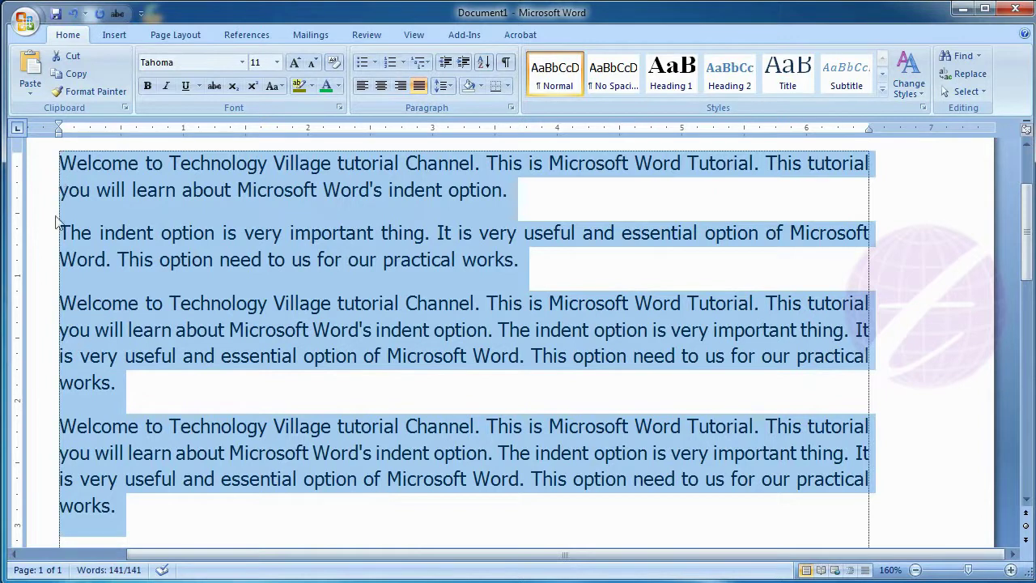